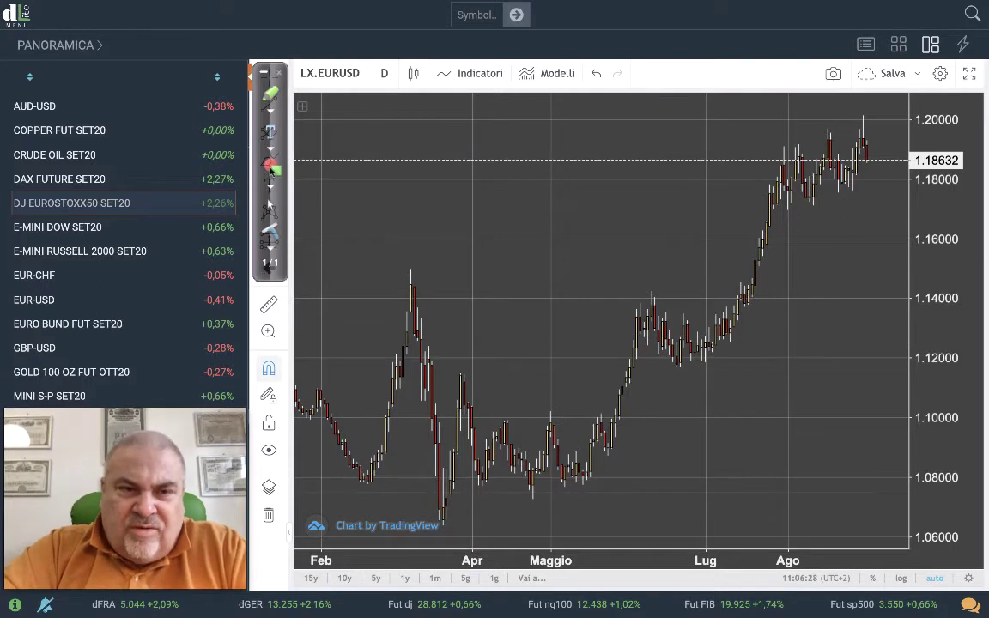
Select the arrow drawing tool on the EURUSD daily chart's left toolbar.
click(269, 206)
drag(567, 483, 863, 208)
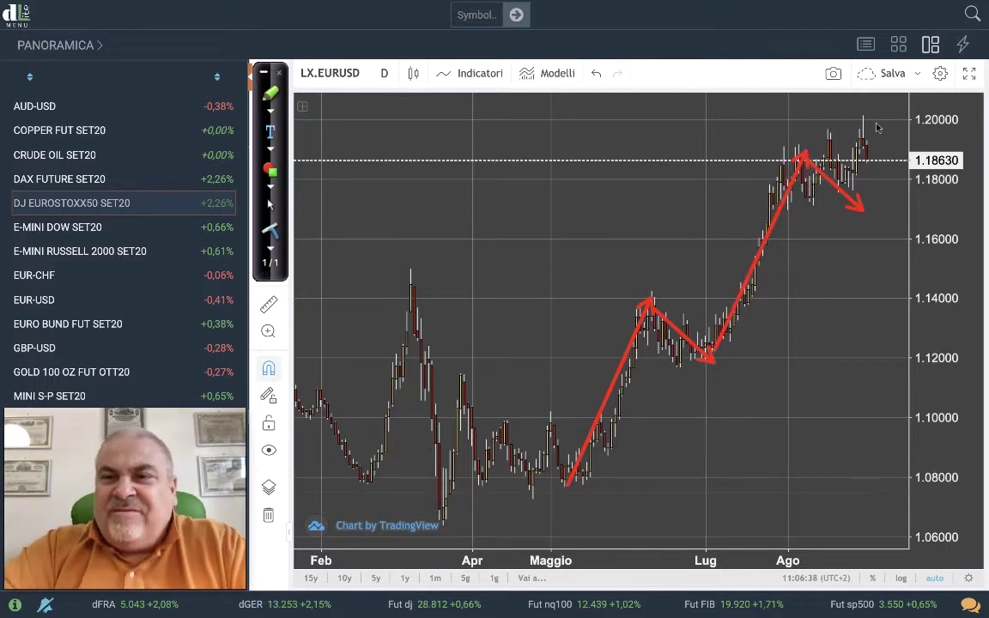
drag(865, 121, 785, 125)
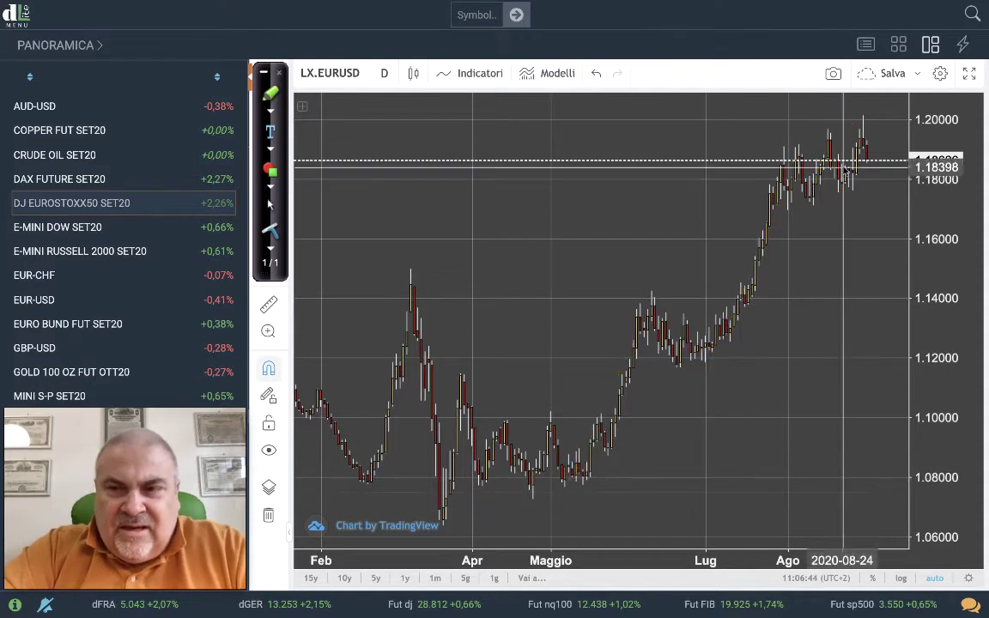
Zoom the EURUSD daily chart in horizontally to span roughly May to early September.
scroll(902, 240, up, 2)
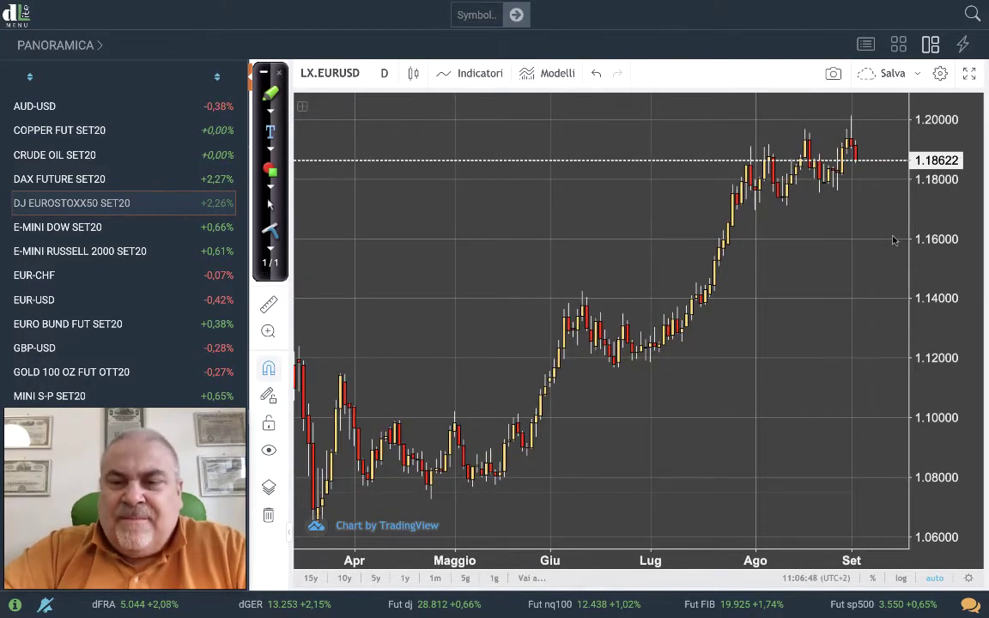
scroll(893, 241, up, 1)
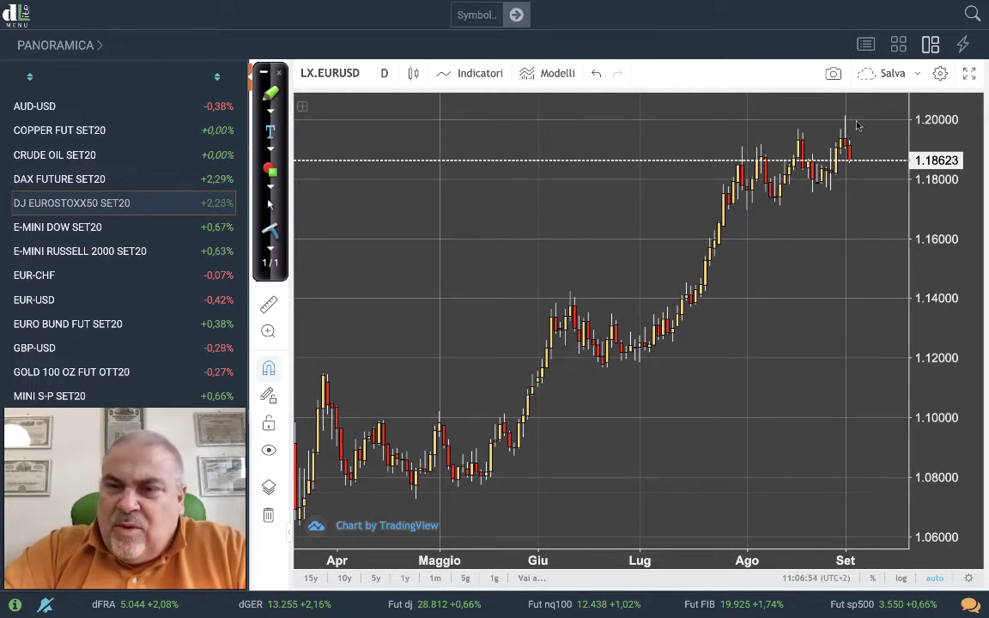
scroll(861, 137, up, 3)
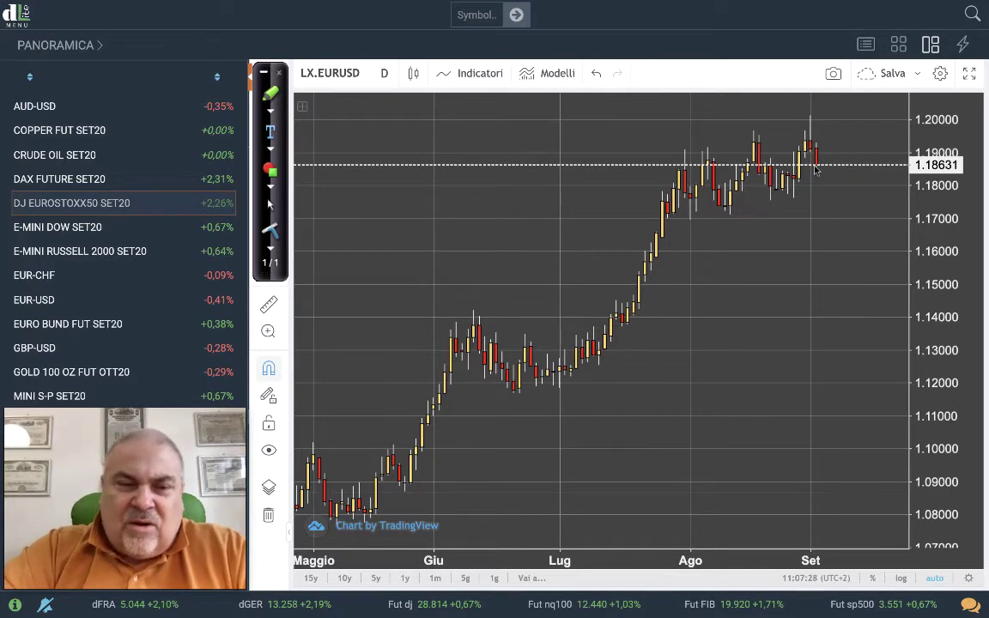
Replace the EURUSD symbol with LX.GBPUSD in the chart header.
click(358, 73)
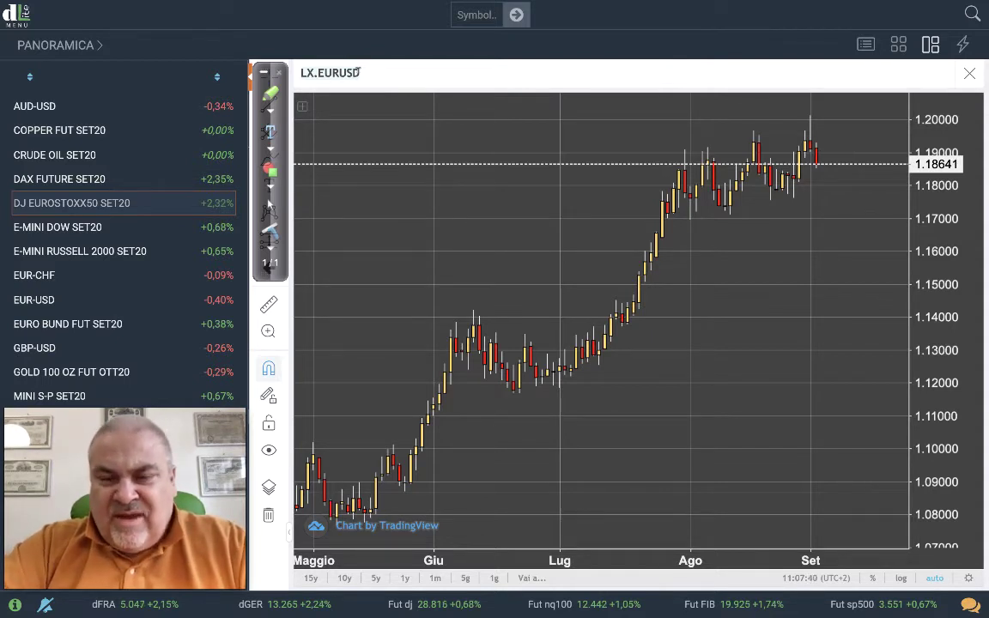
text(LX.)
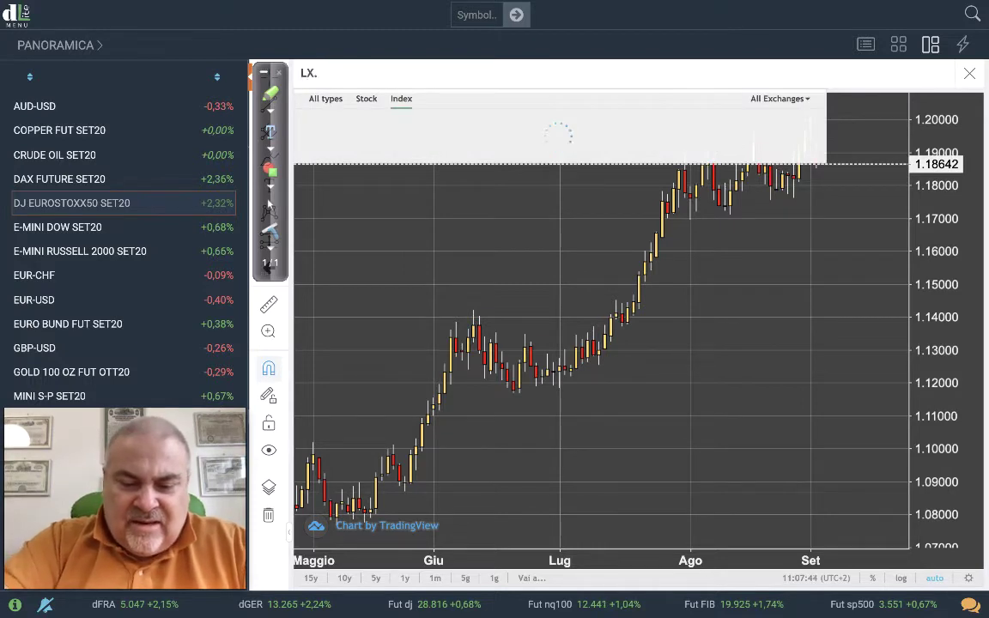
text(GBPUSD)
key(Return)
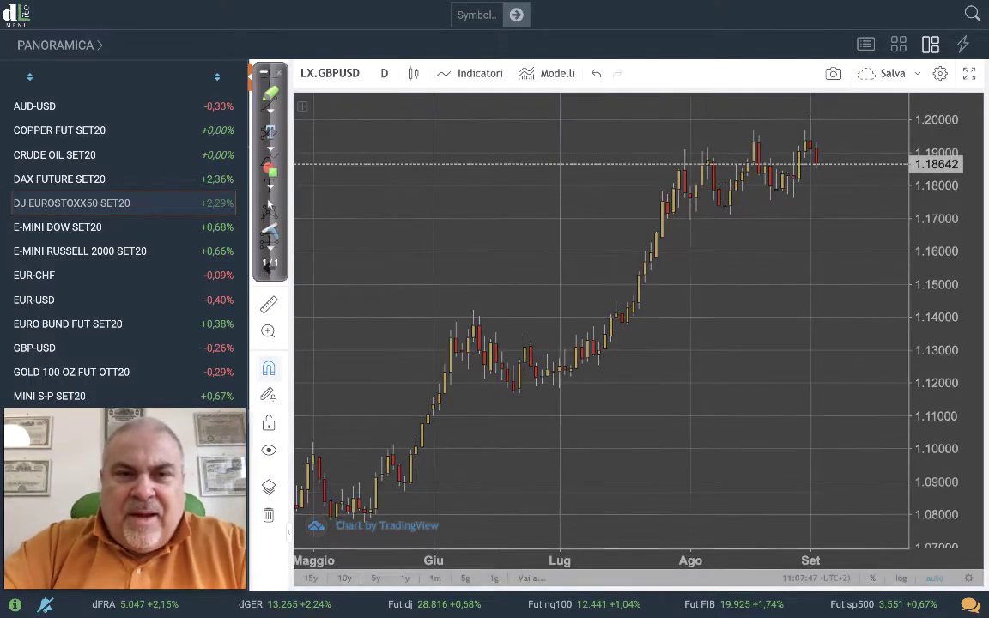
Zoom the GBPUSD chart out to late 2019, then slightly back in around the March 2020 dip.
scroll(516, 280, down, 5)
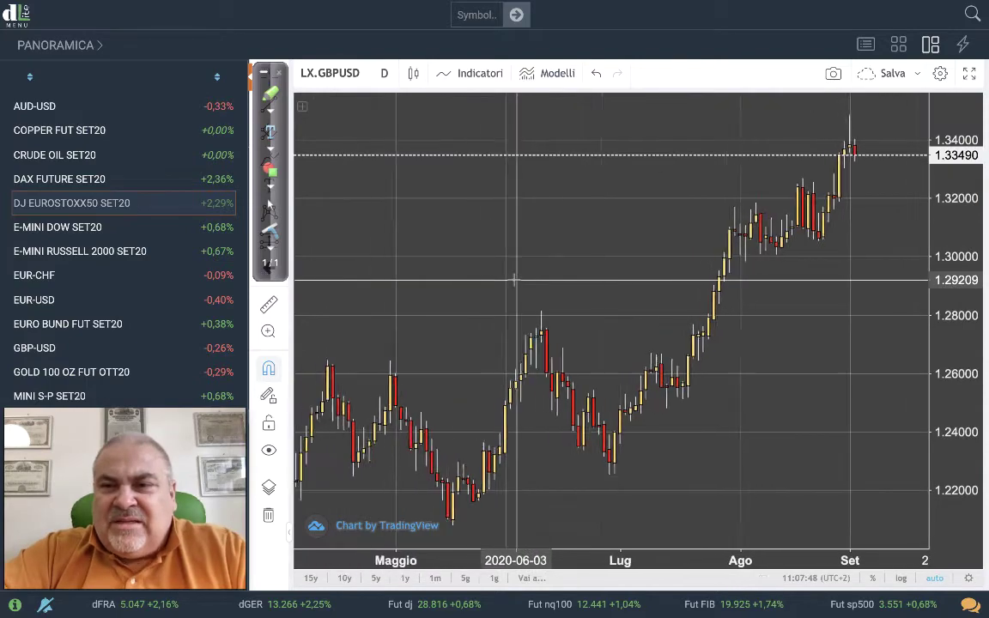
scroll(516, 280, down, 4)
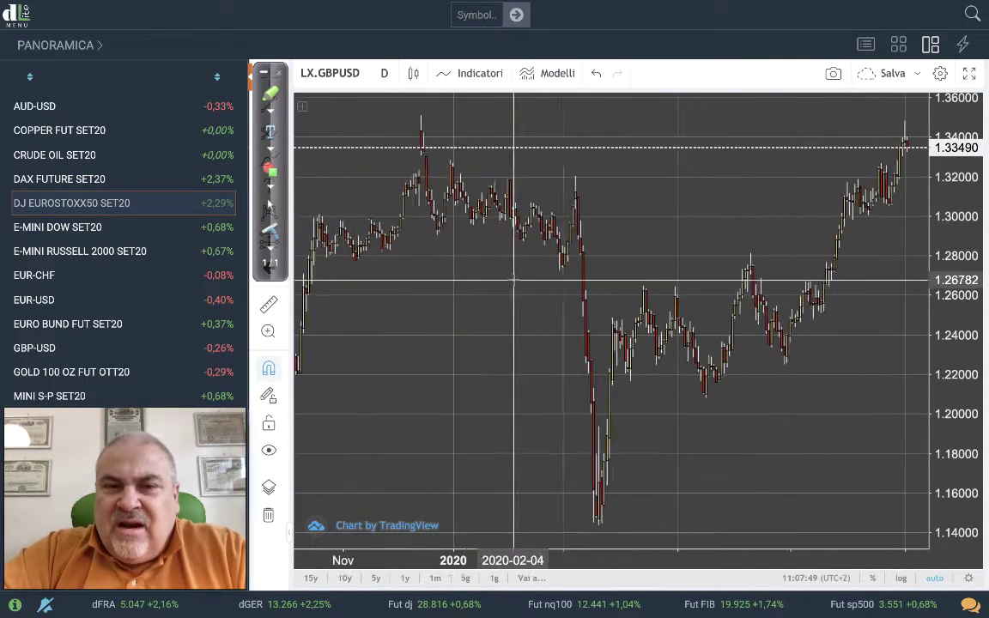
scroll(516, 280, down, 1)
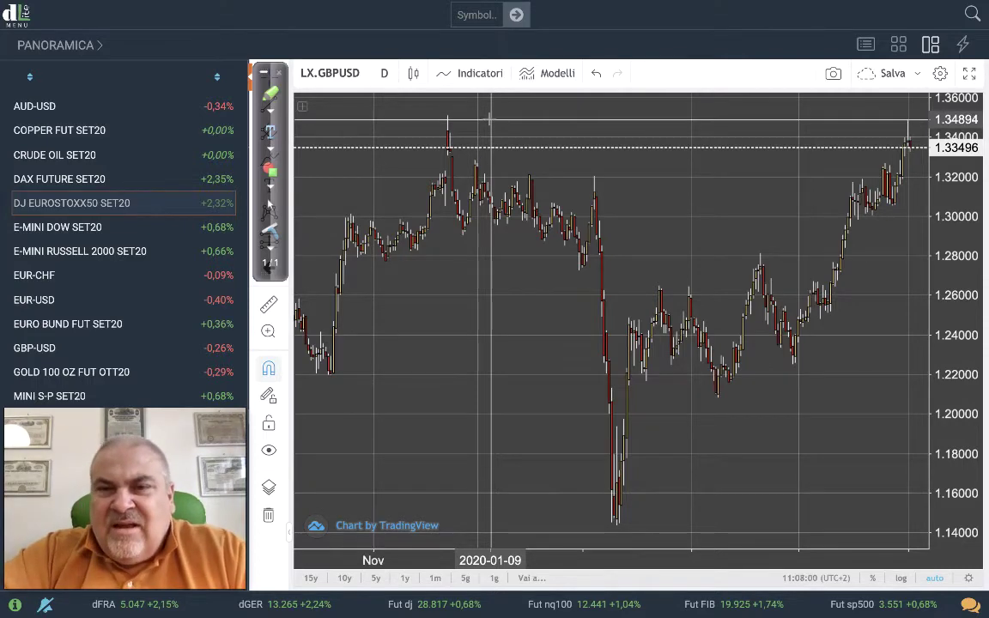
scroll(593, 215, up, 1)
scroll(594, 215, up, 2)
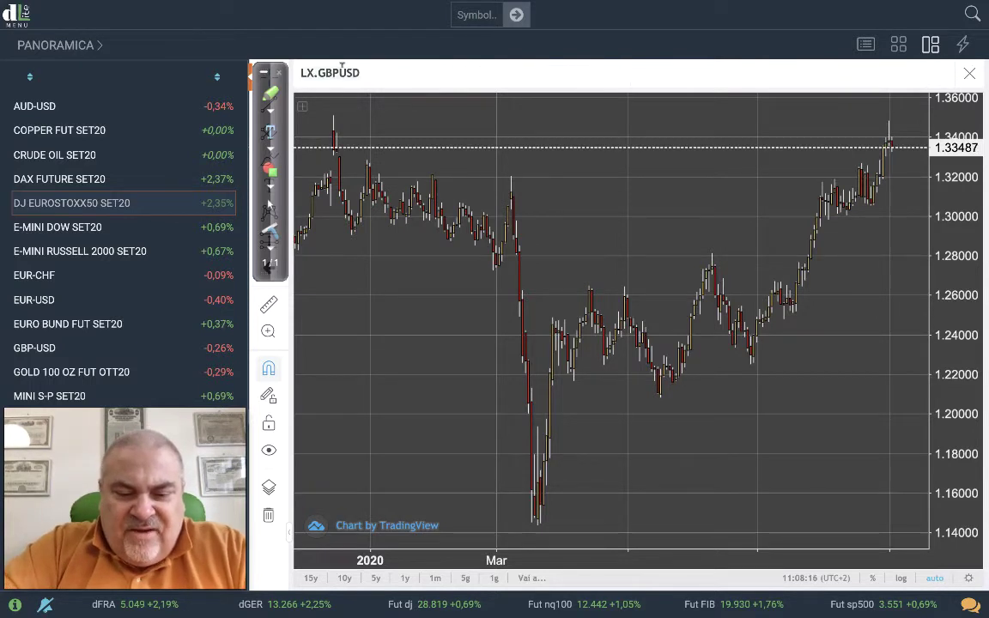
Enter LX.AUD.USD, dismiss the not-found message, and zoom out to about a year from June 2019.
click(342, 72)
text(LX)
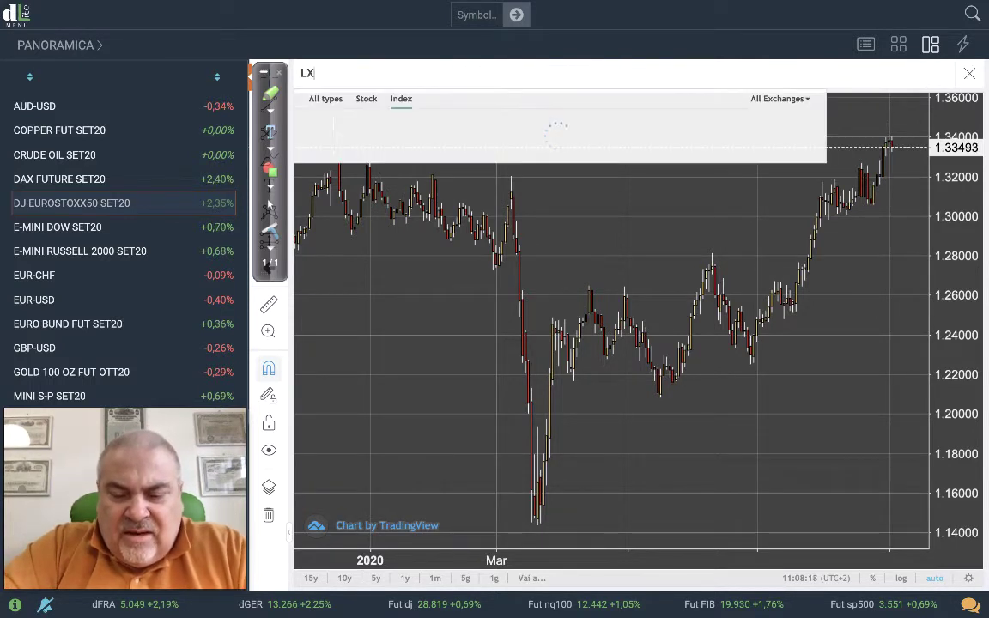
text(.AUD.USD)
key(Return)
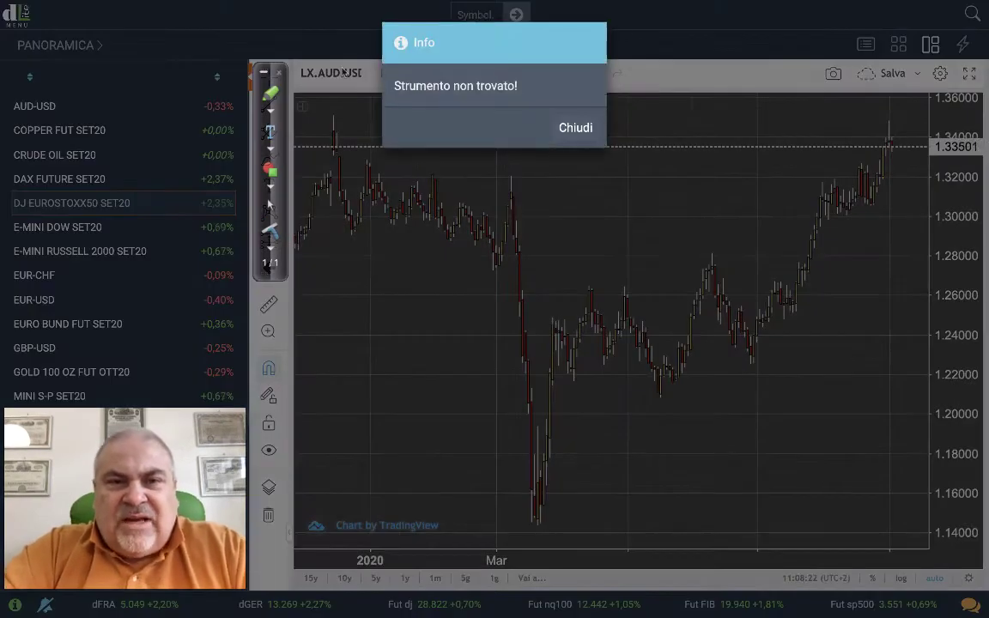
click(577, 129)
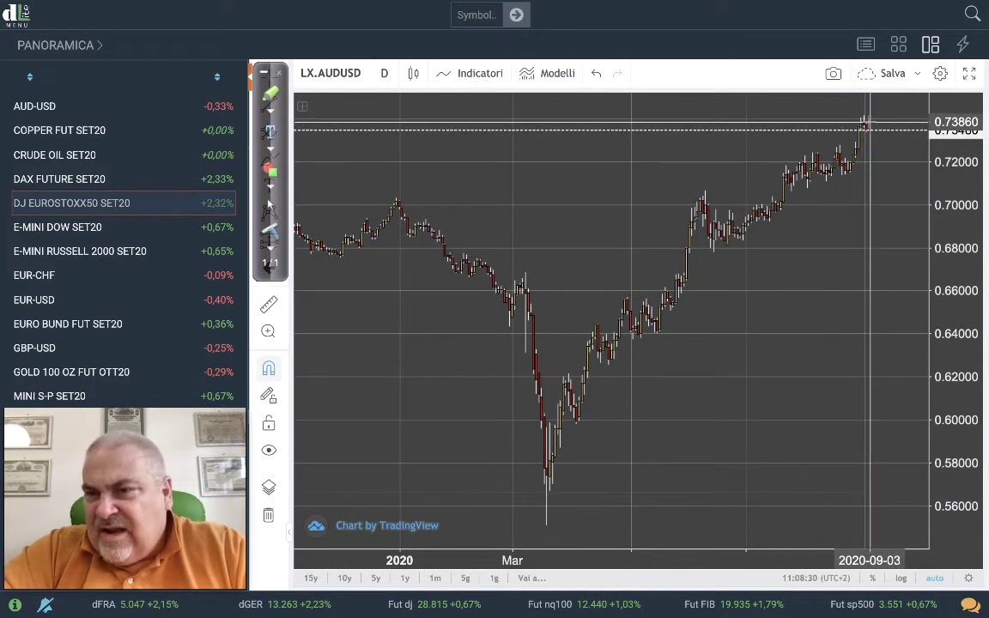
scroll(872, 137, down, 5)
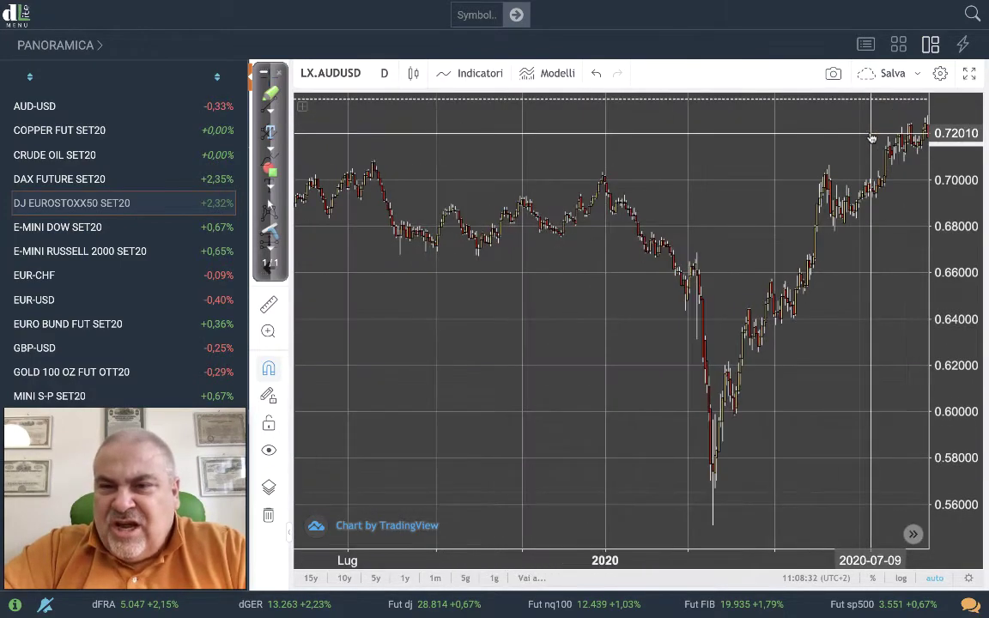
scroll(871, 138, down, 1)
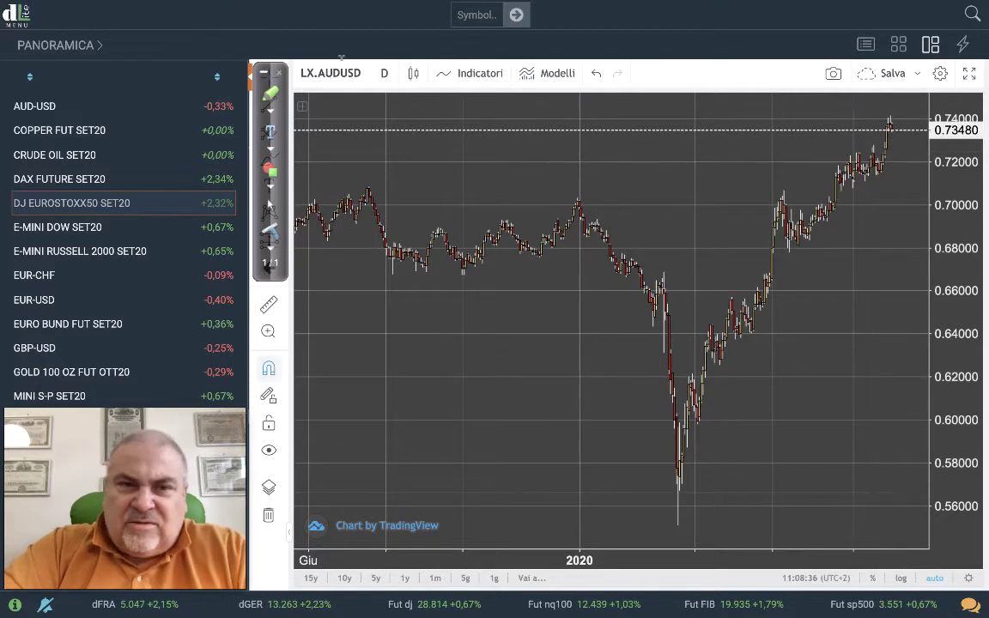
Edit the symbol to ZDDUSD and dismiss the resulting 'Strumento non trovato' message.
click(331, 72)
key(BackSpace)
key(BackSpace)
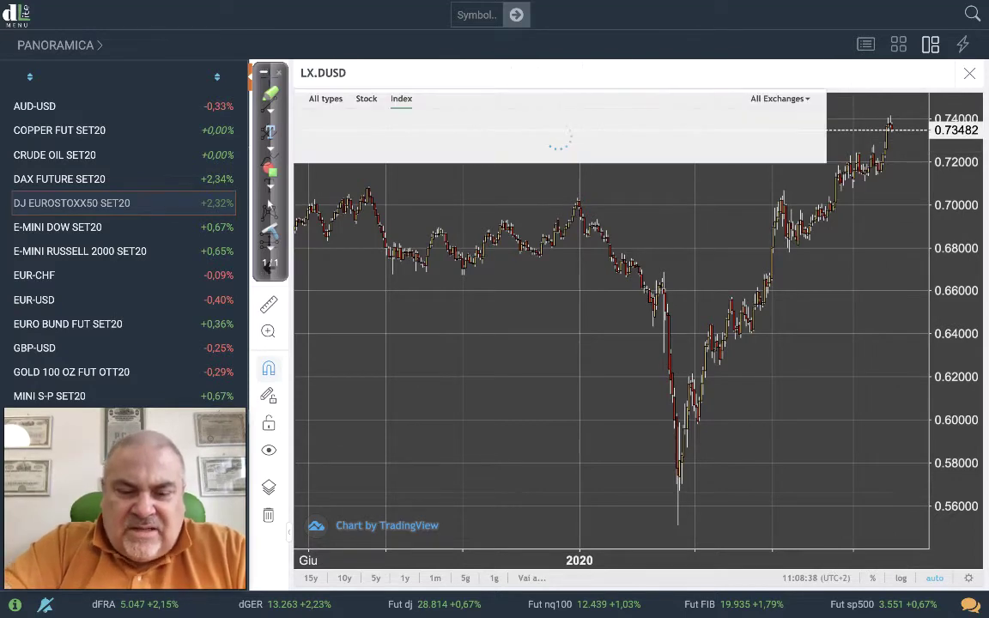
text(ZD)
key(Return)
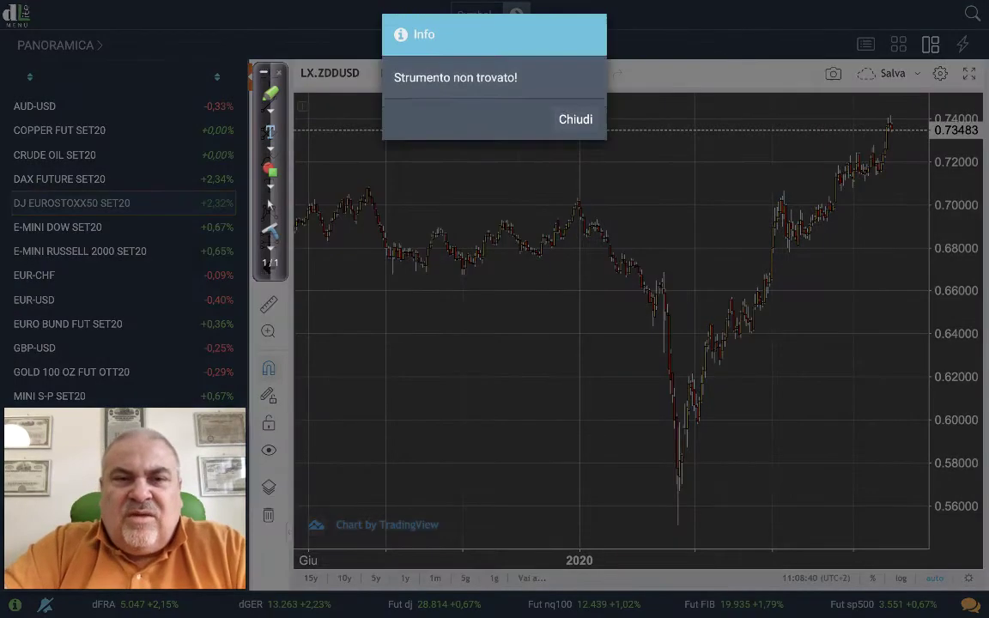
click(577, 128)
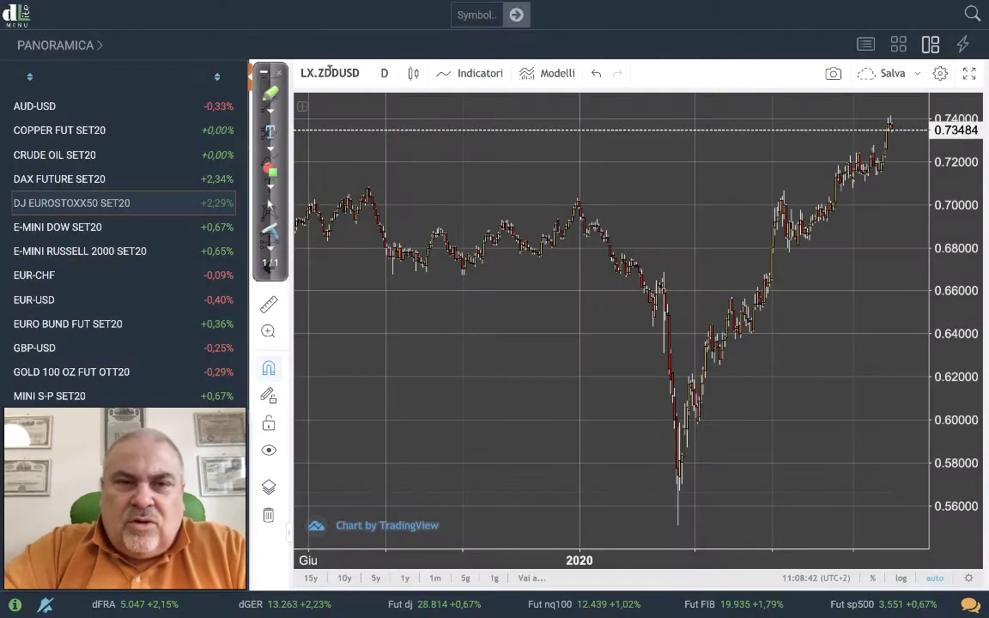
Load LX.NZDUSD and zoom in on its recent daily candles.
click(330, 73)
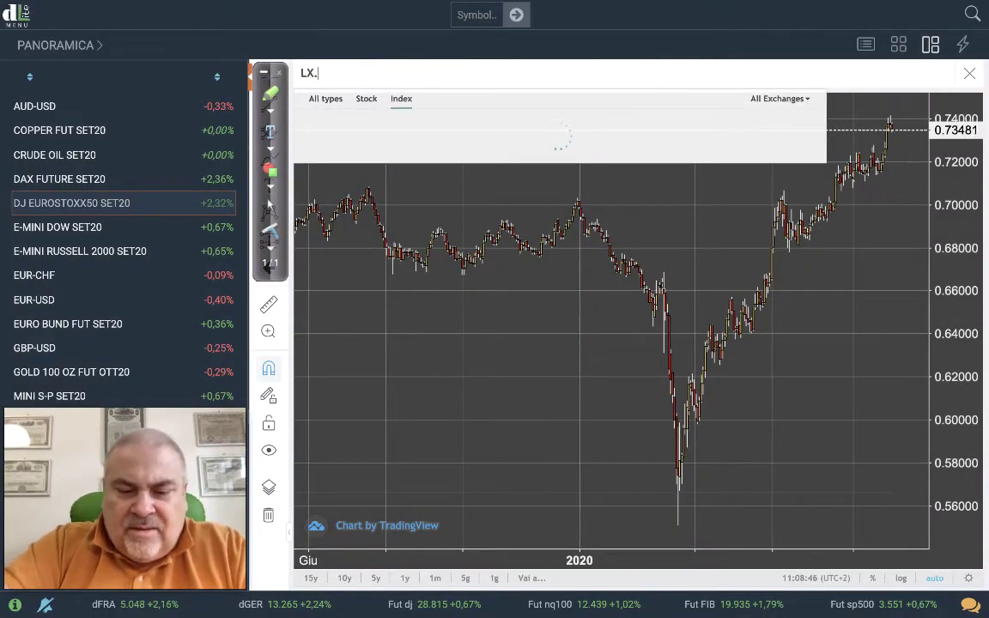
text(LX.NZD)
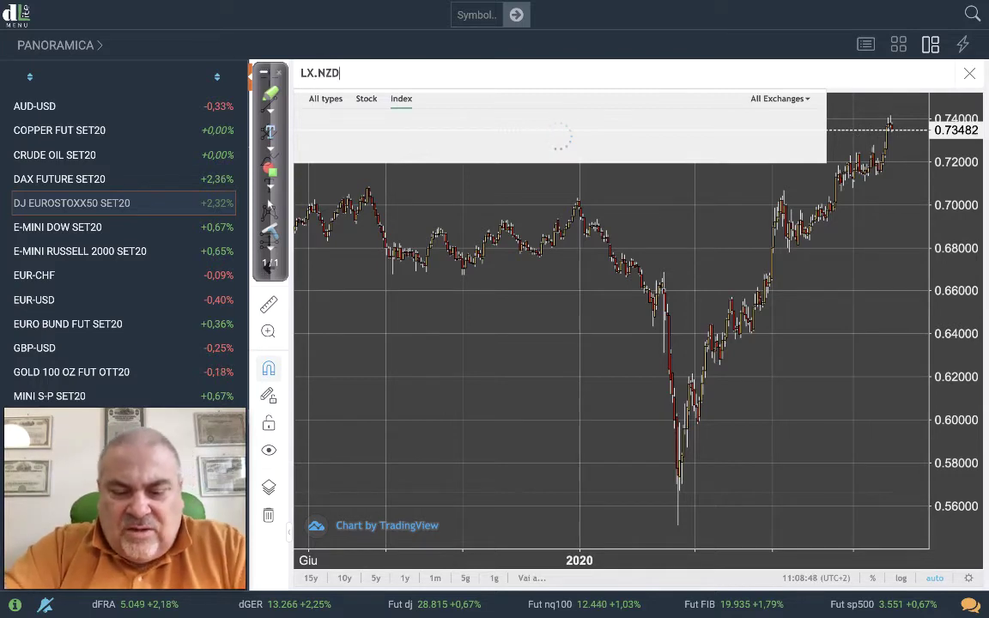
text(USD)
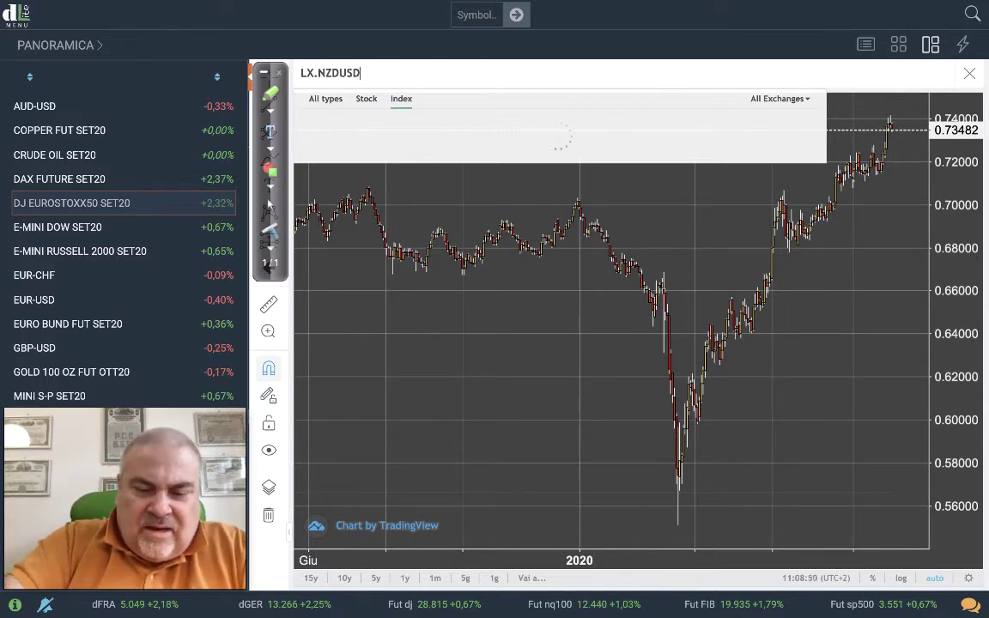
key(Return)
scroll(824, 292, up, 4)
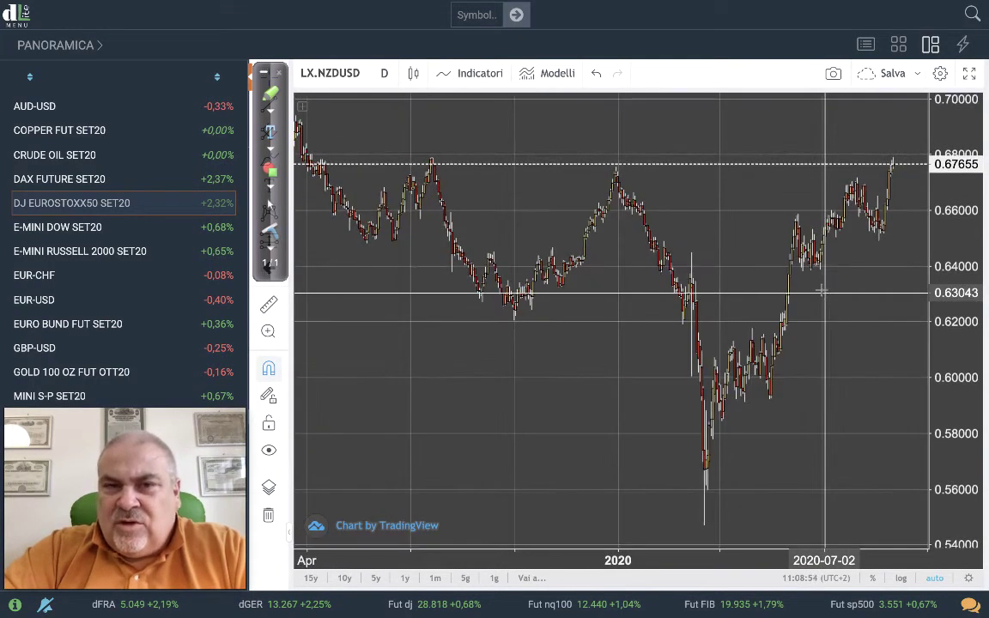
click(335, 72)
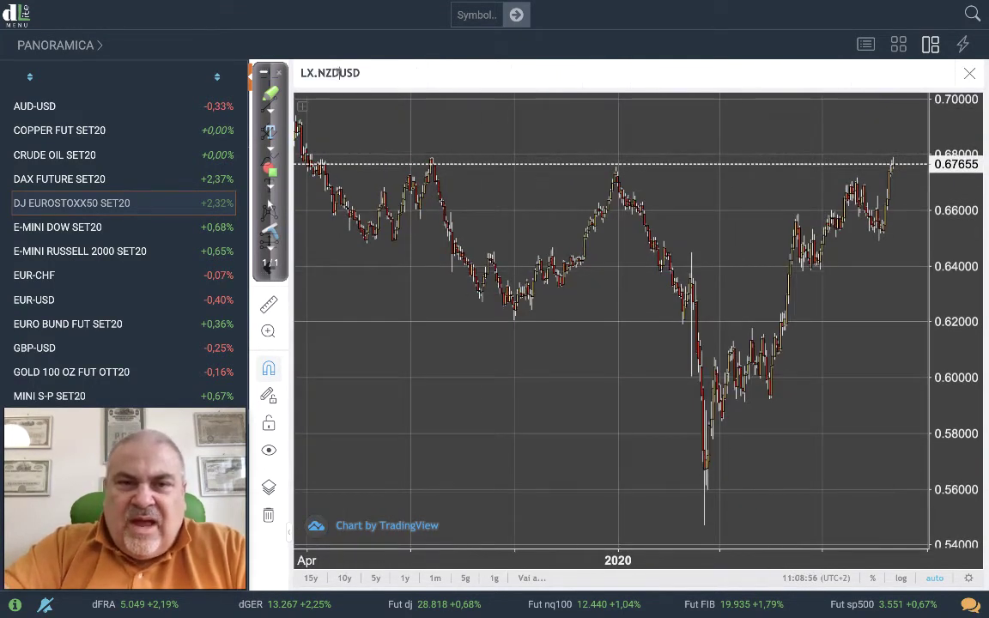
Change the symbol from NZD to LX.USDCAD.
key(BackSpace)
key(BackSpace)
key(BackSpace)
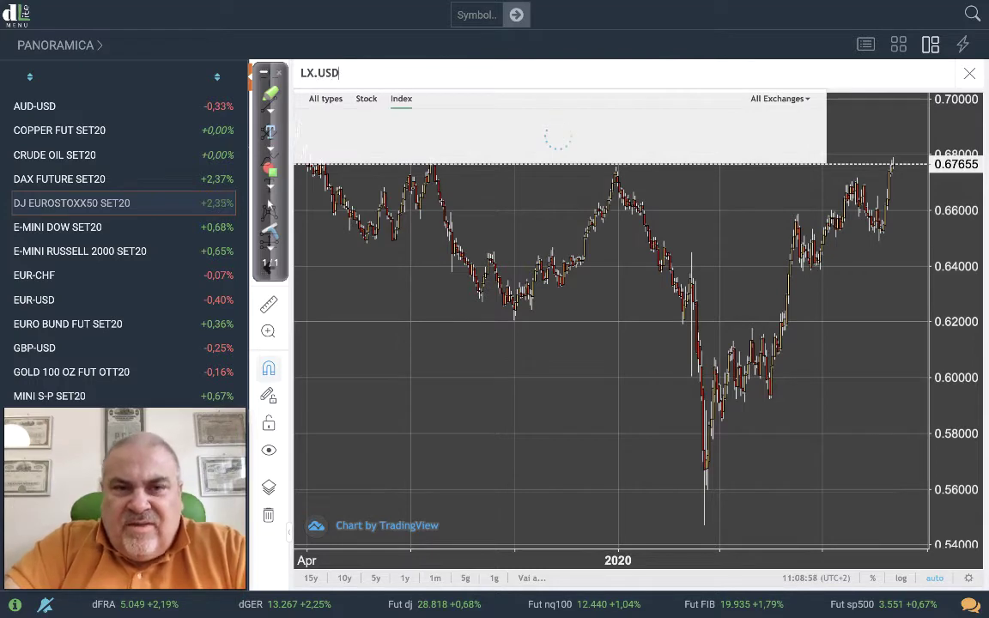
text(CAD)
key(Return)
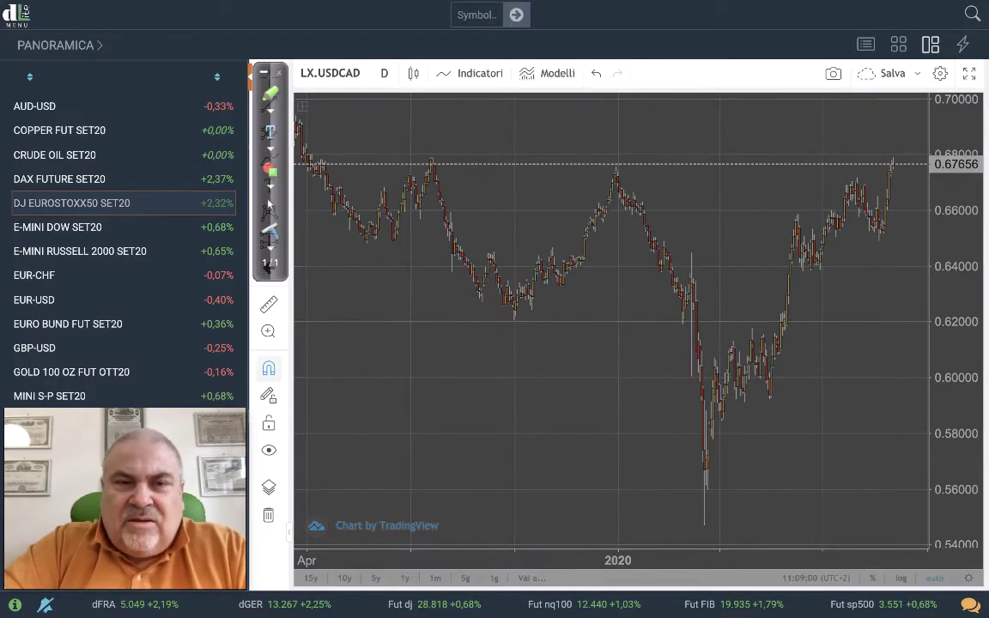
Zoom to February–September, sketch a downtrend arrow from the March peak, then undo it.
scroll(752, 352, up, 6)
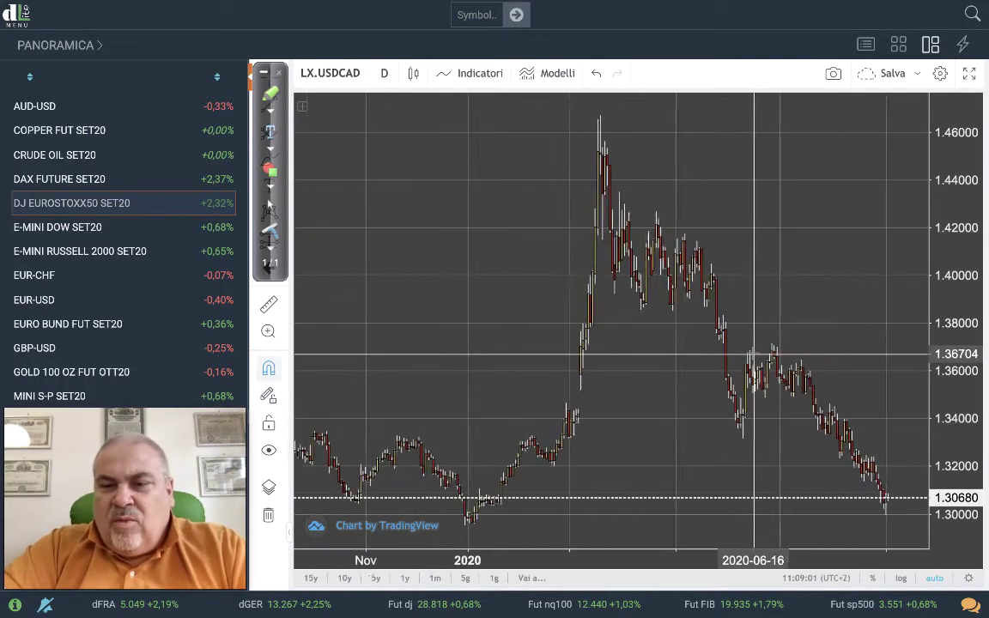
scroll(753, 352, up, 3)
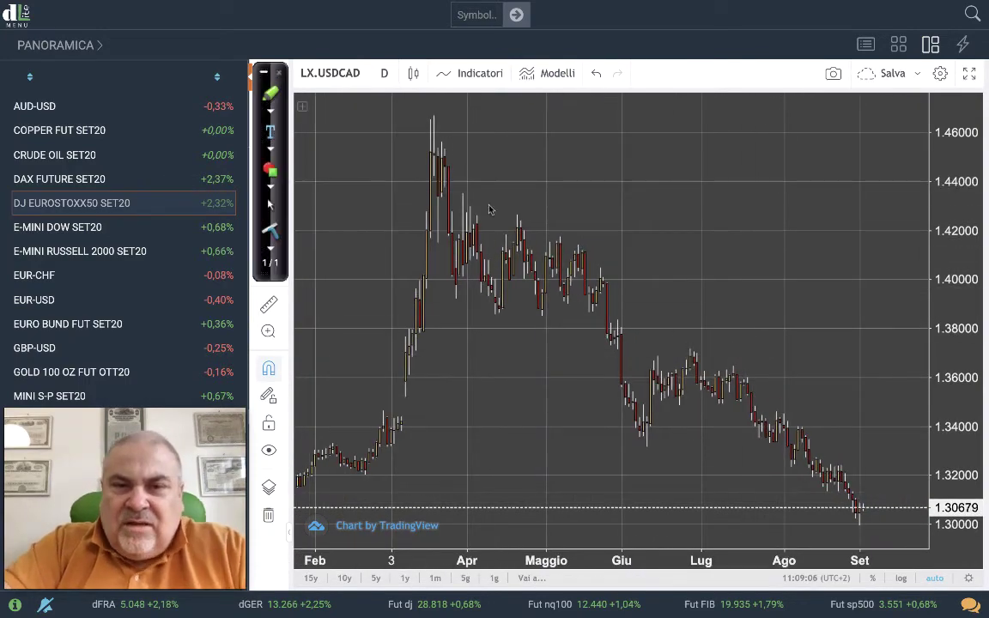
mouse_move(439, 146)
mouse_down()
mouse_move(777, 398)
mouse_move(910, 468)
mouse_move(909, 514)
mouse_up()
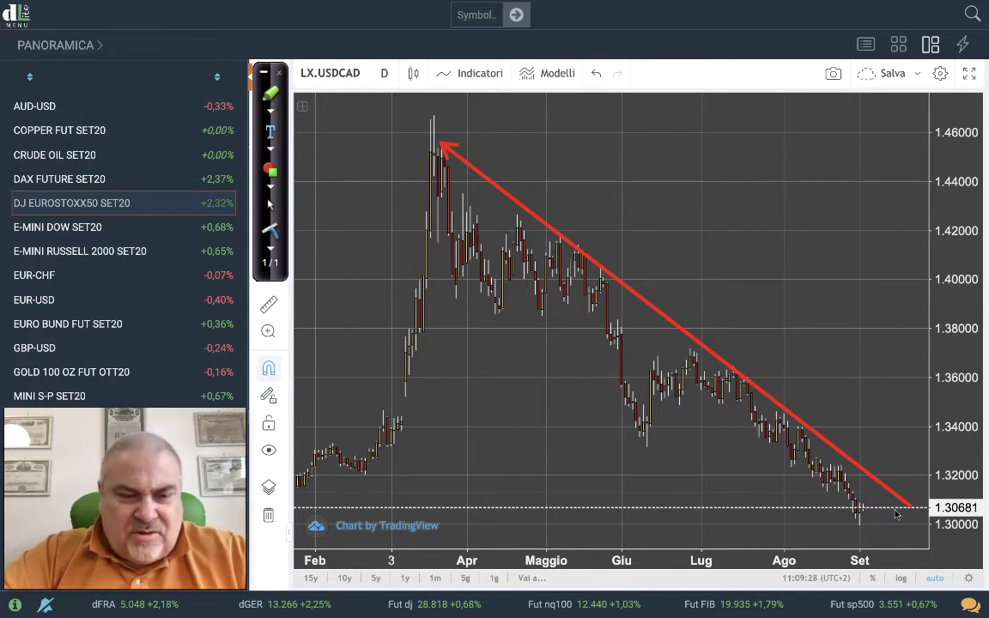
key(ctrl+z)
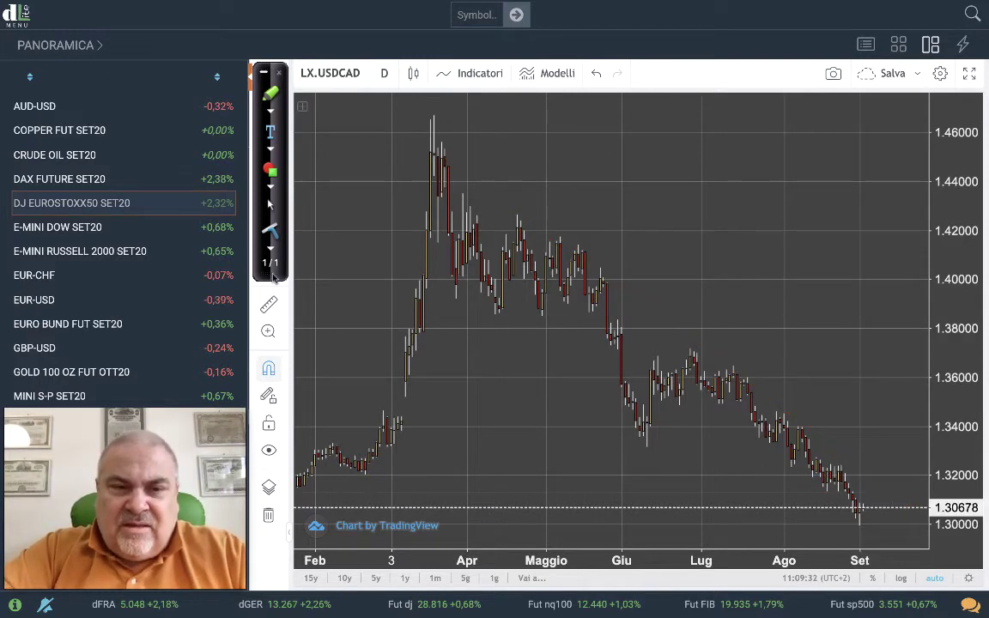
Swap CAD for JPY to load LX.USDJPY and zoom in to March–September.
click(338, 71)
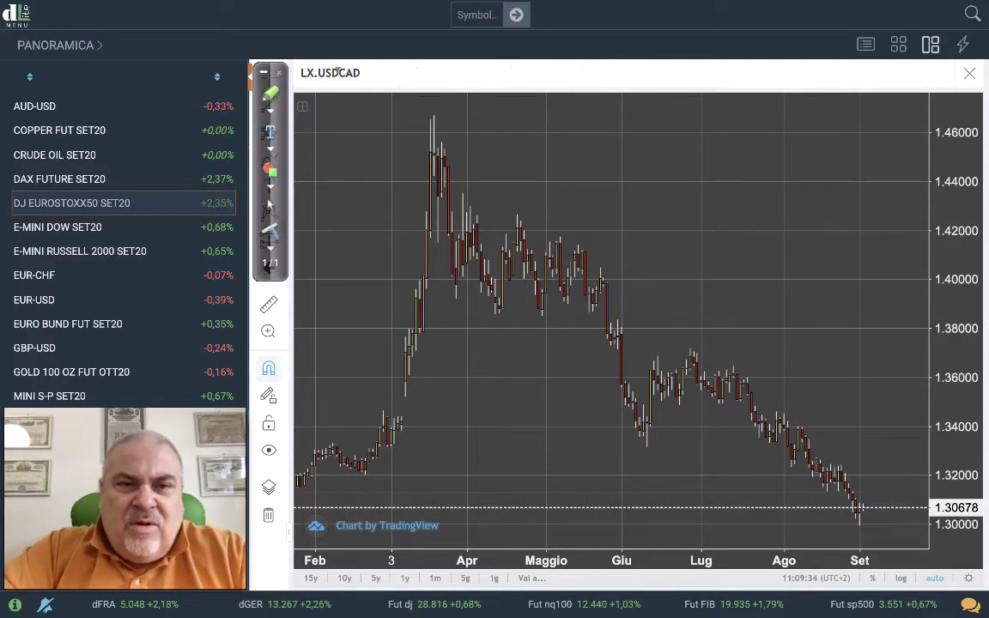
key(BackSpace)
key(BackSpace)
key(BackSpace)
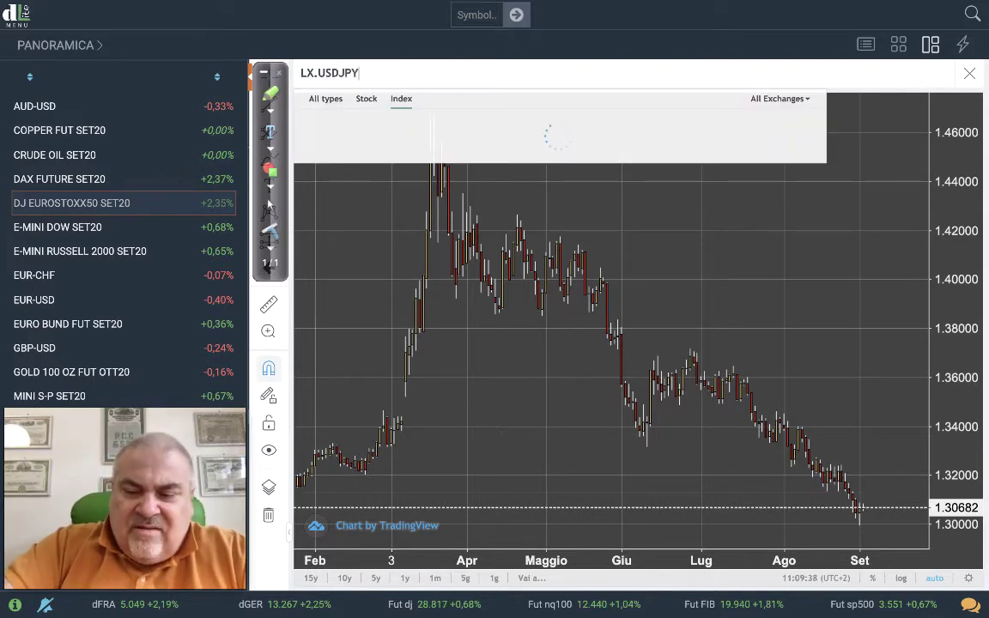
text(JPY)
key(Return)
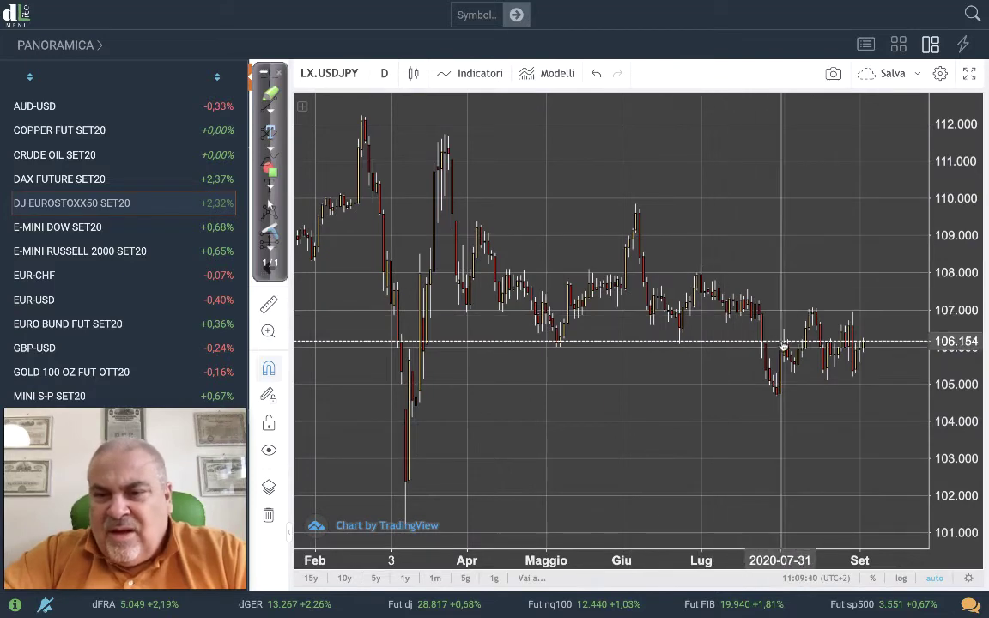
scroll(898, 344, up, 3)
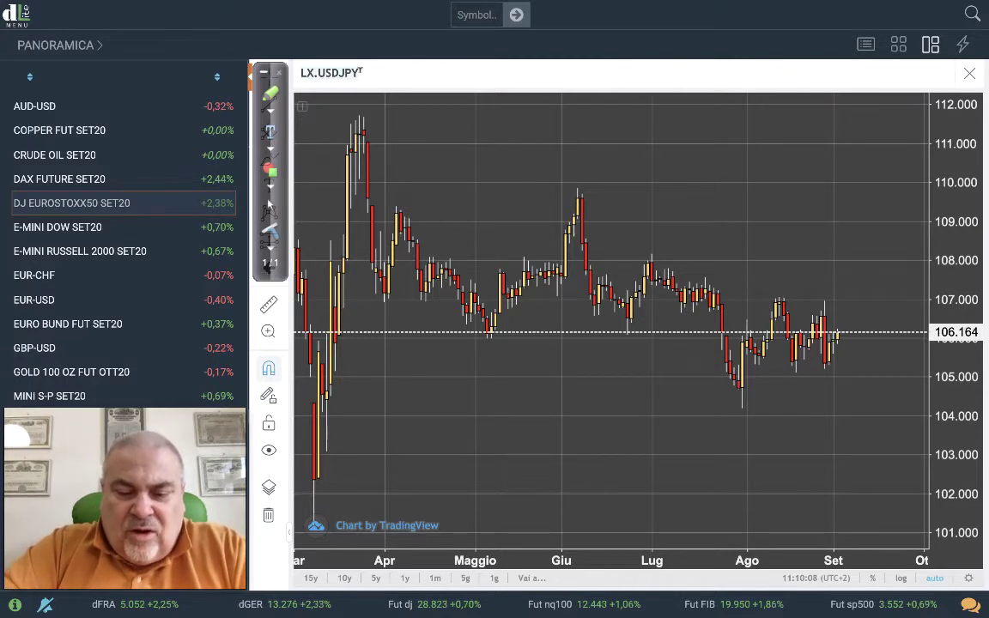
Load the CM.GC gold chart and zoom to June through early September.
text(CM)
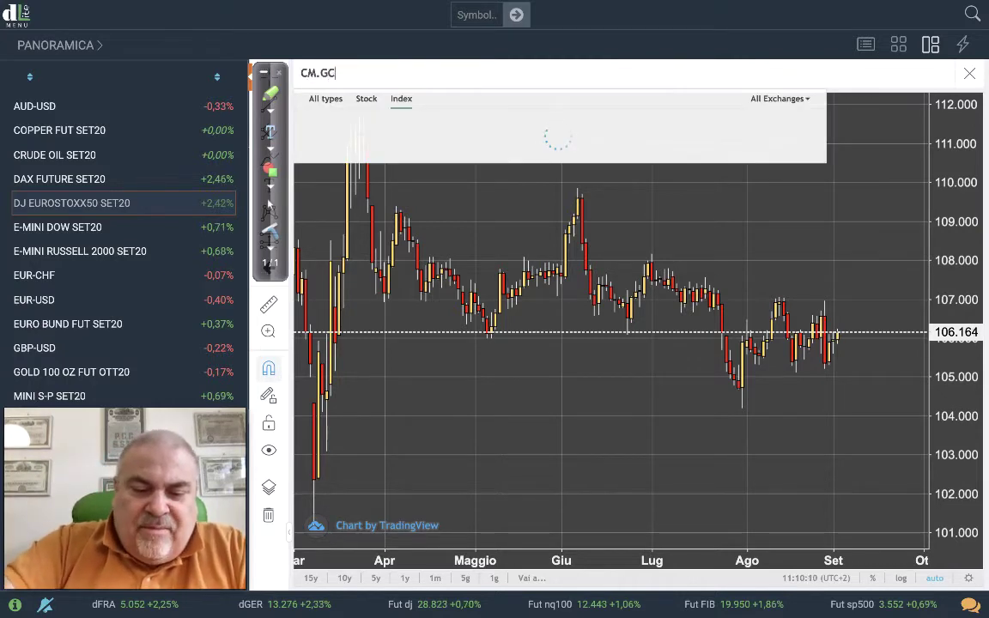
text(.GC)
key(Return)
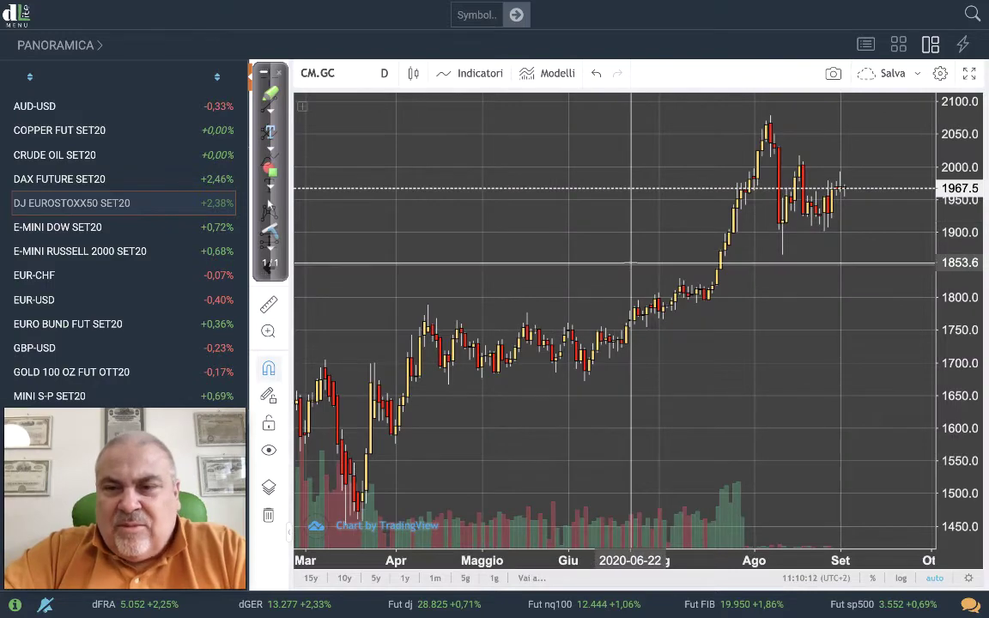
scroll(631, 264, up, 5)
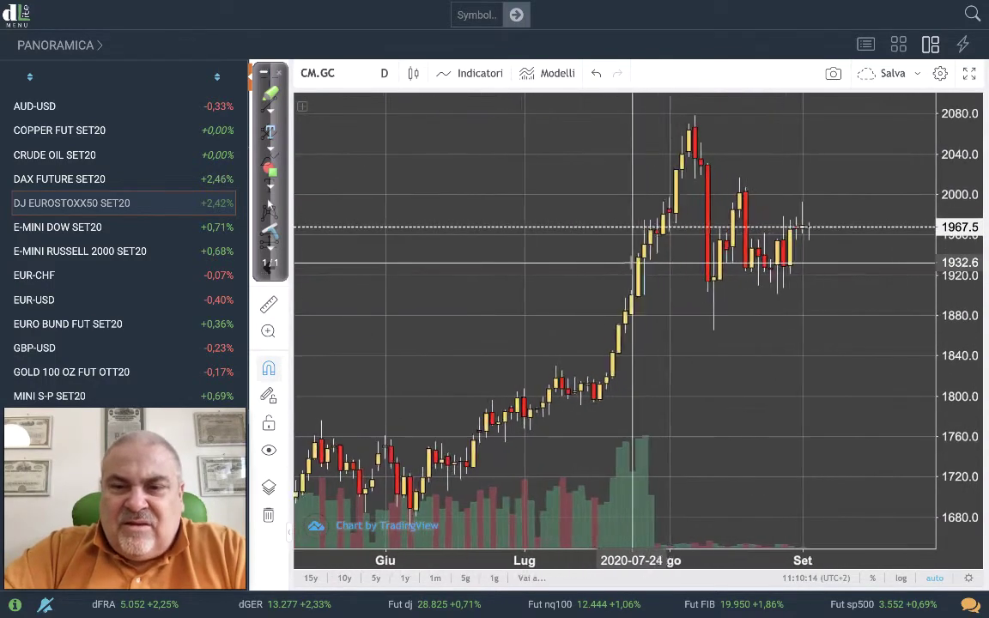
scroll(631, 264, up, 2)
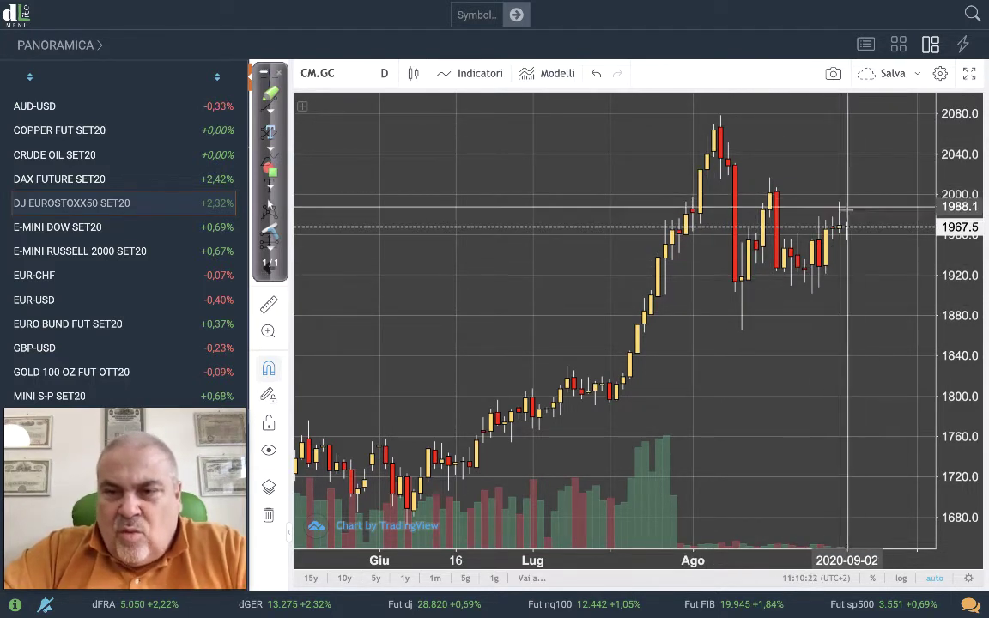
scroll(850, 202, up, 3)
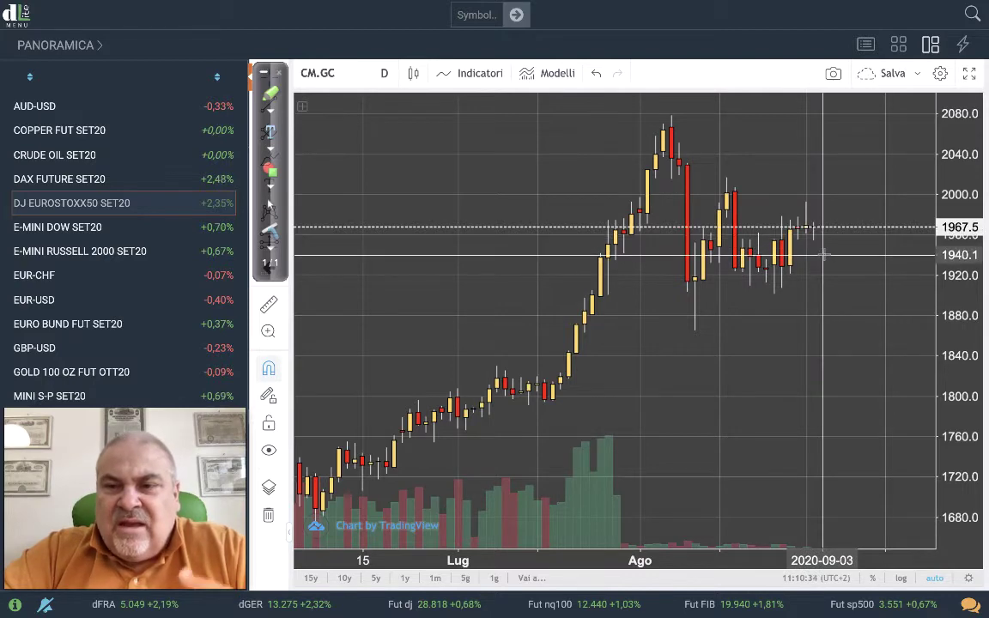
scroll(822, 242, down, 3)
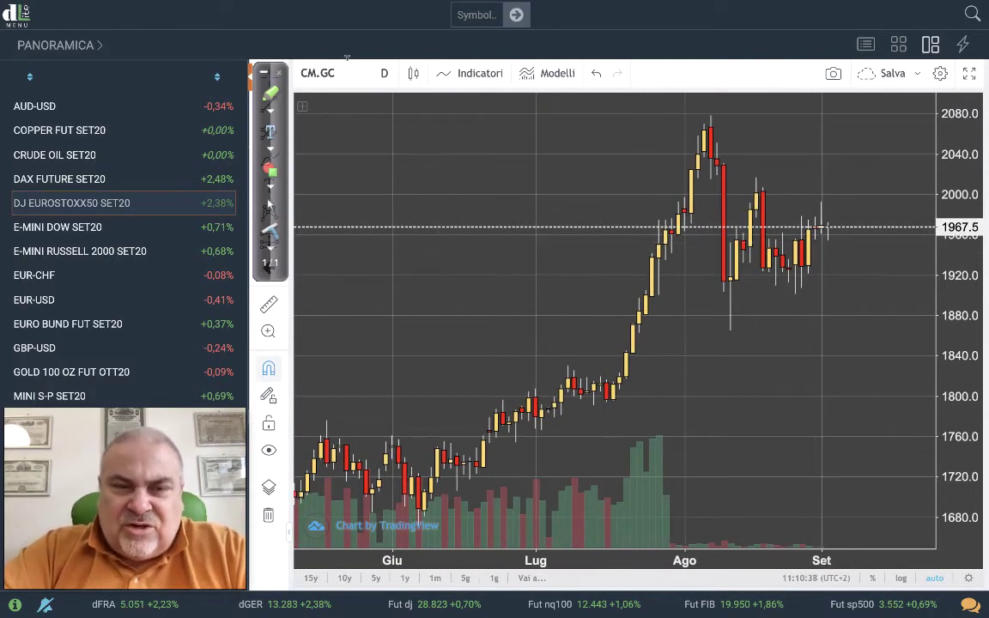
Dismiss a not-found silver symbol, correct it, and load the CM.SI silver chart.
text(GM.SI)
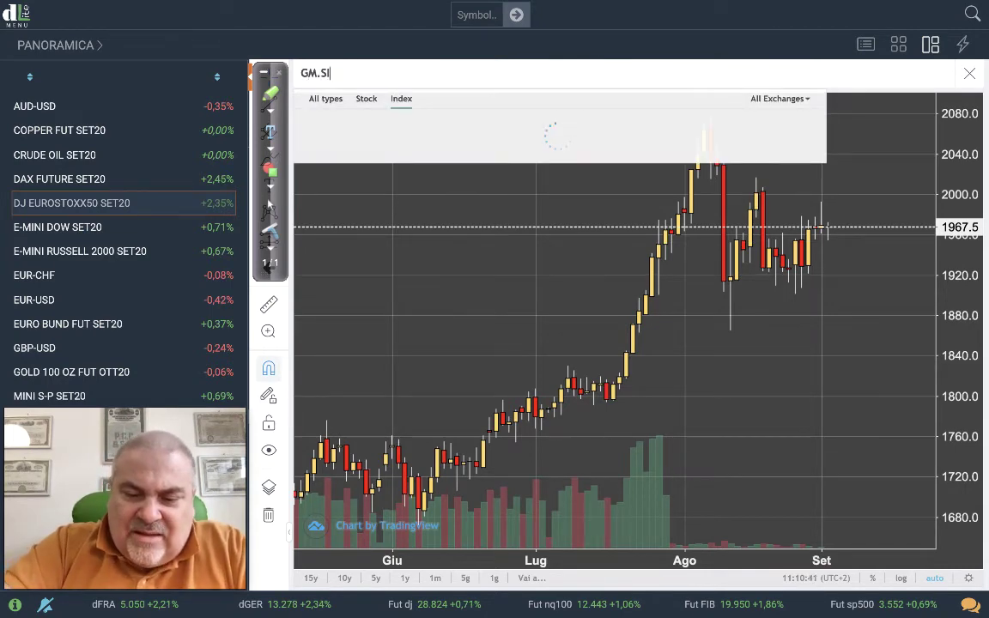
key(Return)
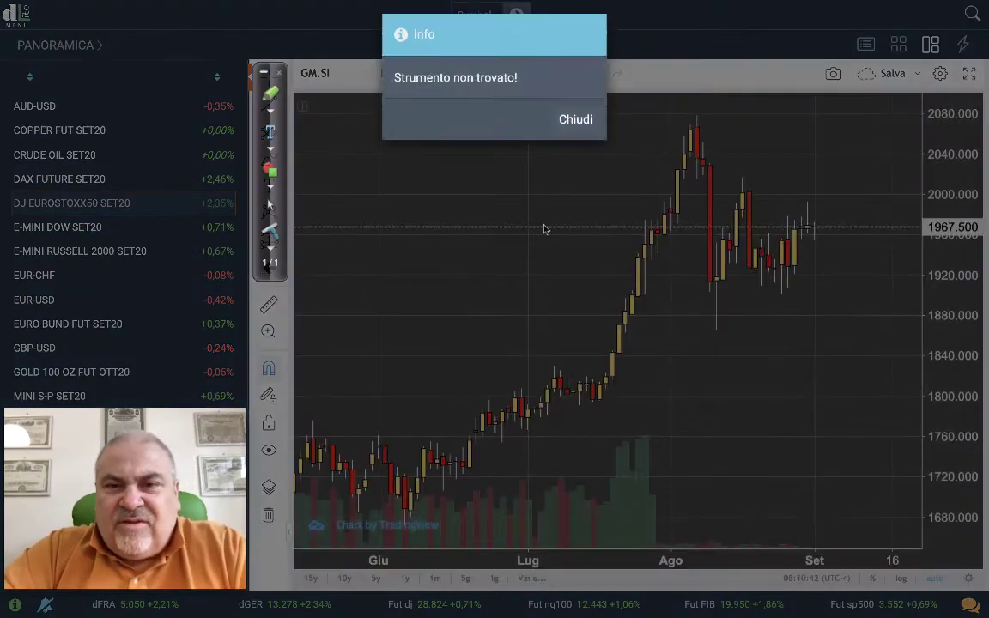
click(574, 128)
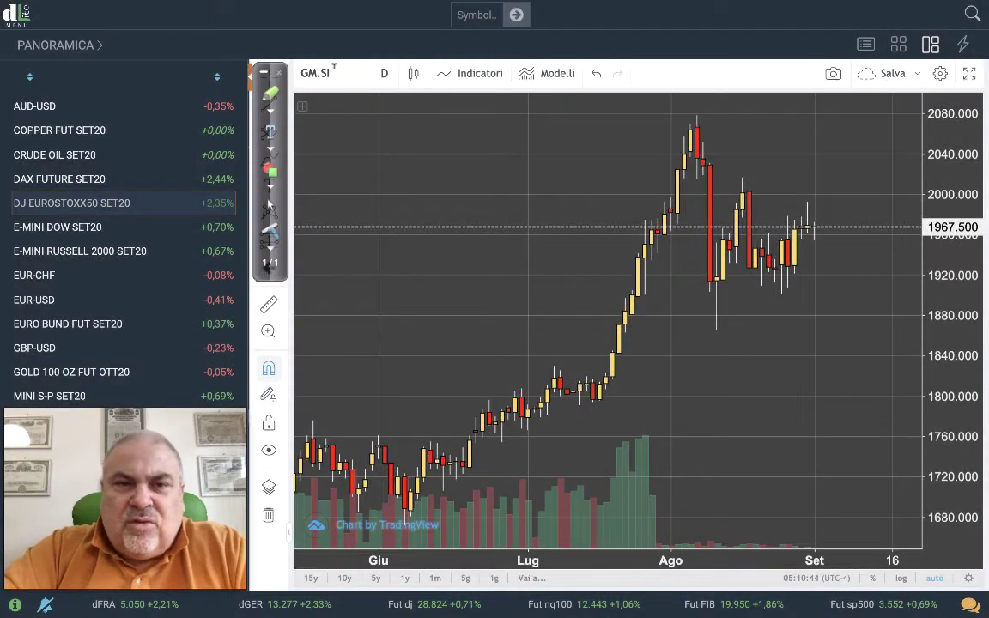
click(307, 72)
key(BackSpace)
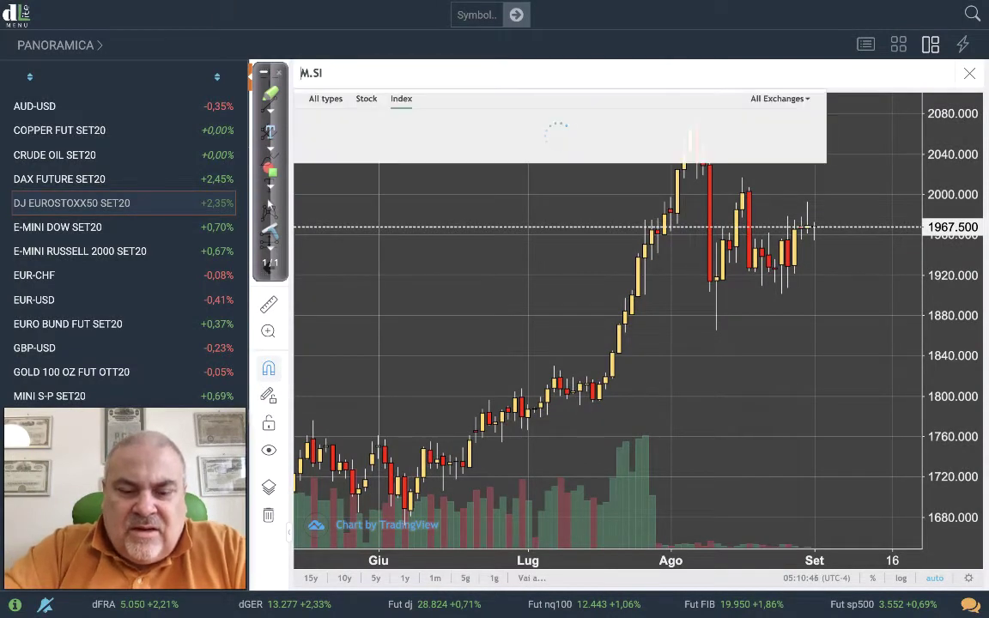
key(Return)
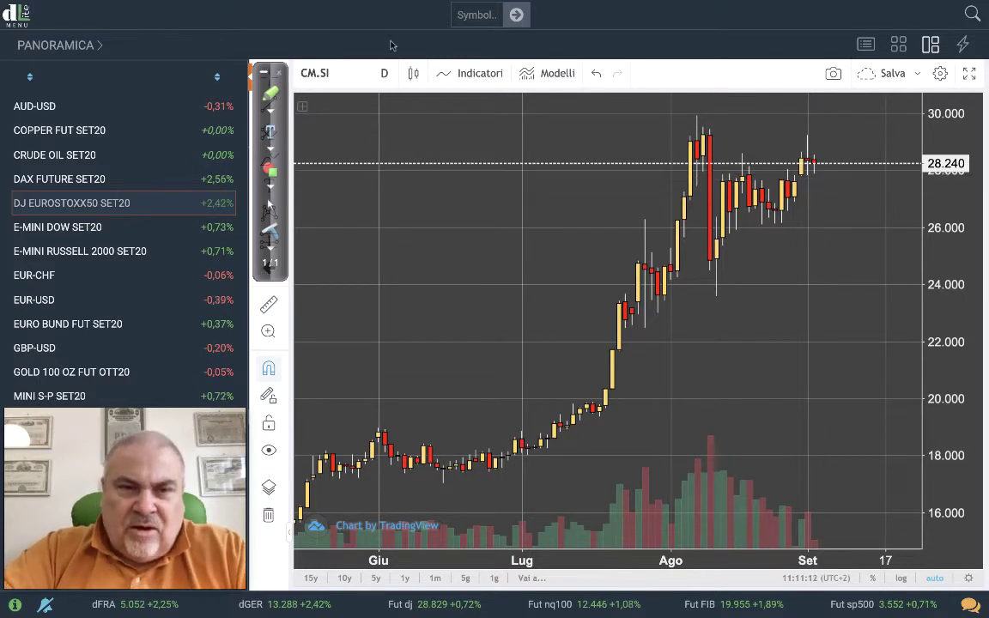
Replace SI with .HG to load the CM.HG copper chart.
key(BackSpace)
key(BackSpace)
key(BackSpace)
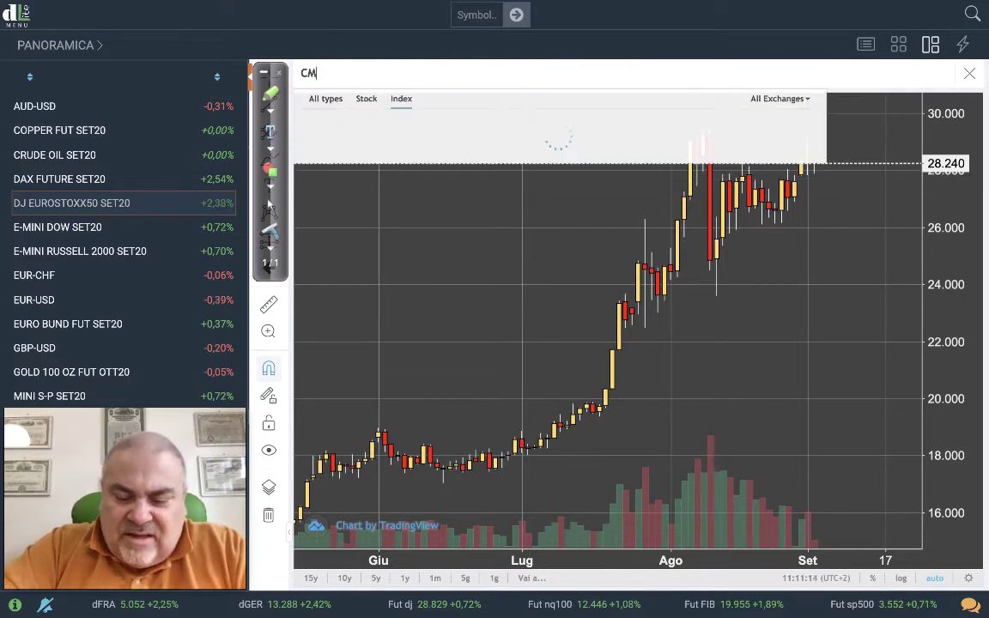
text(.HG)
key(Return)
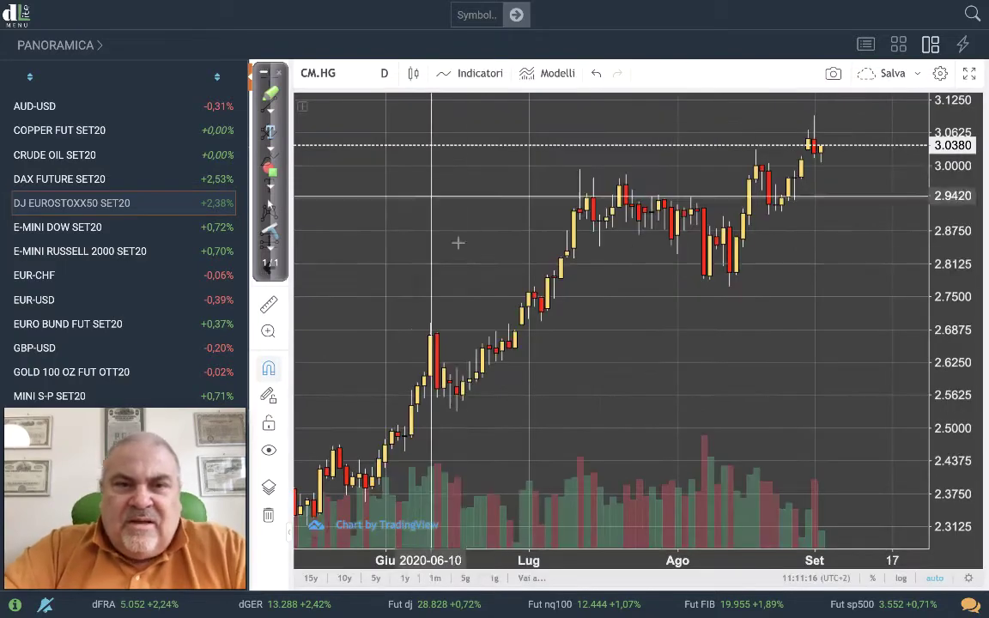